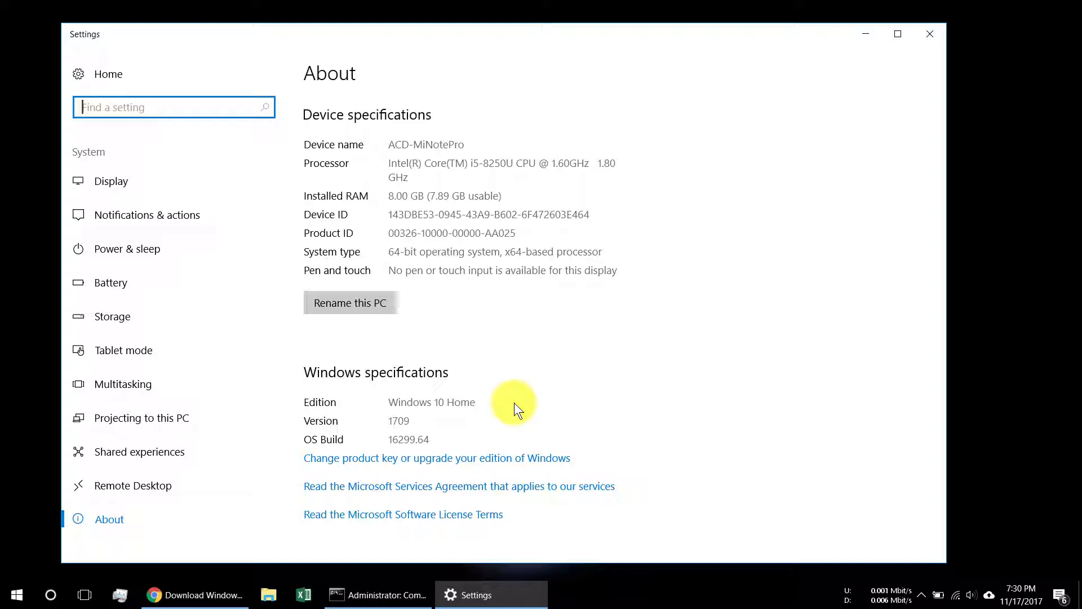
Search the settings for "activ", open the page showing whether Windows is activated, and close Settings after checking it.
{"action": "left_click", "coordinate": [229, 110]}
{"action": "type", "text": "activ"}
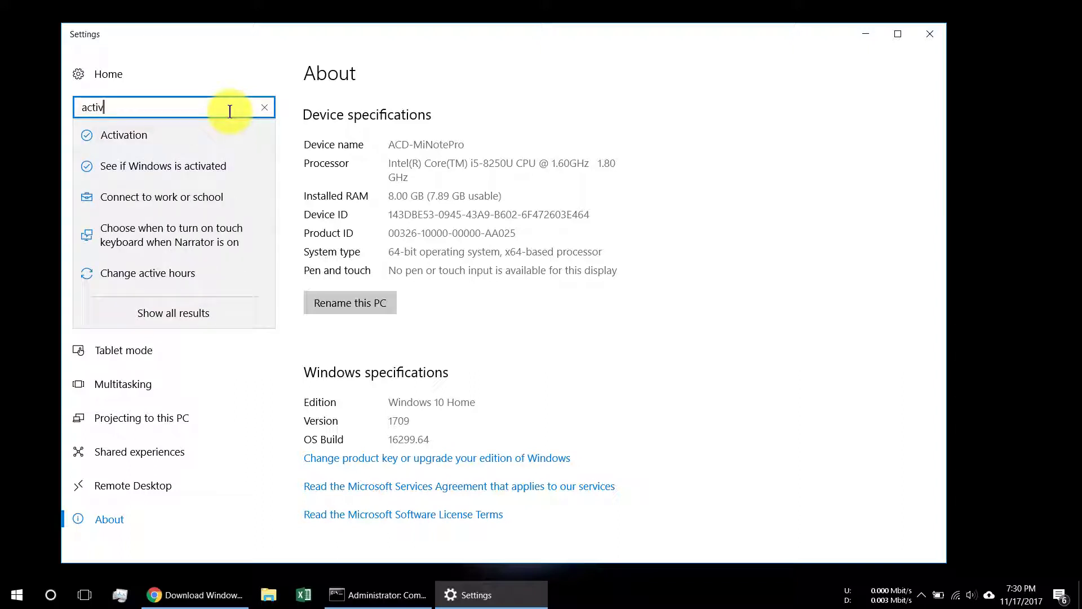
{"action": "key", "text": "Down"}
{"action": "key", "text": "Down"}
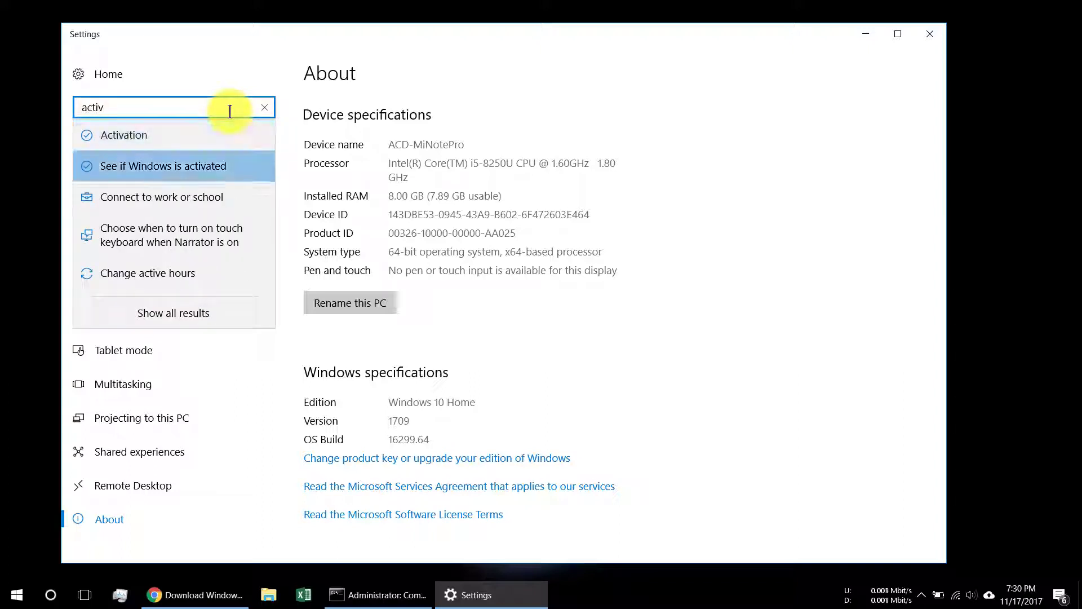
{"action": "key", "text": "Return"}
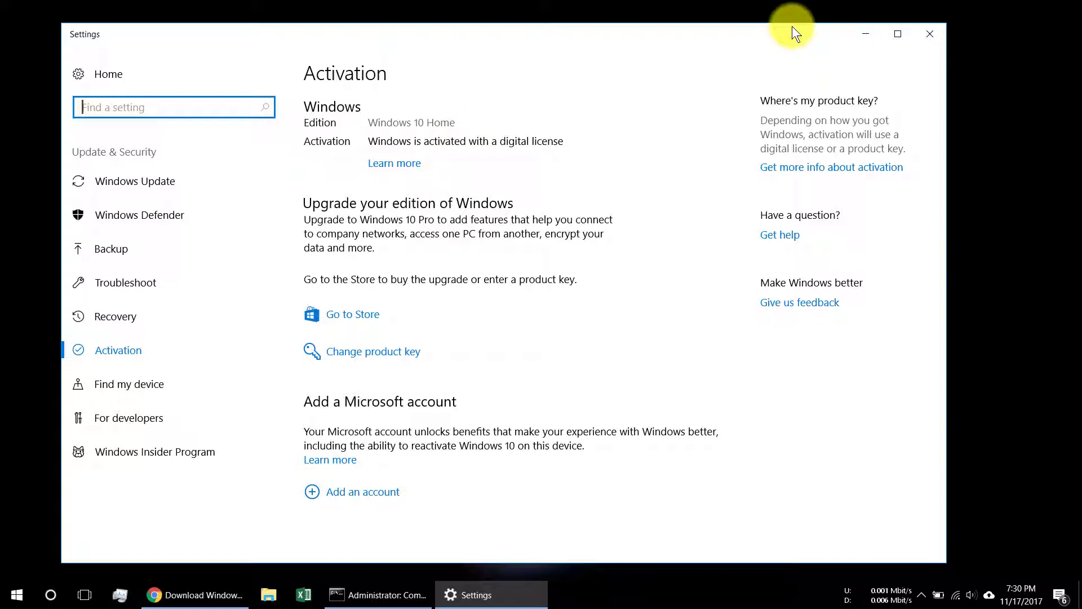
{"action": "left_click", "coordinate": [929, 38]}
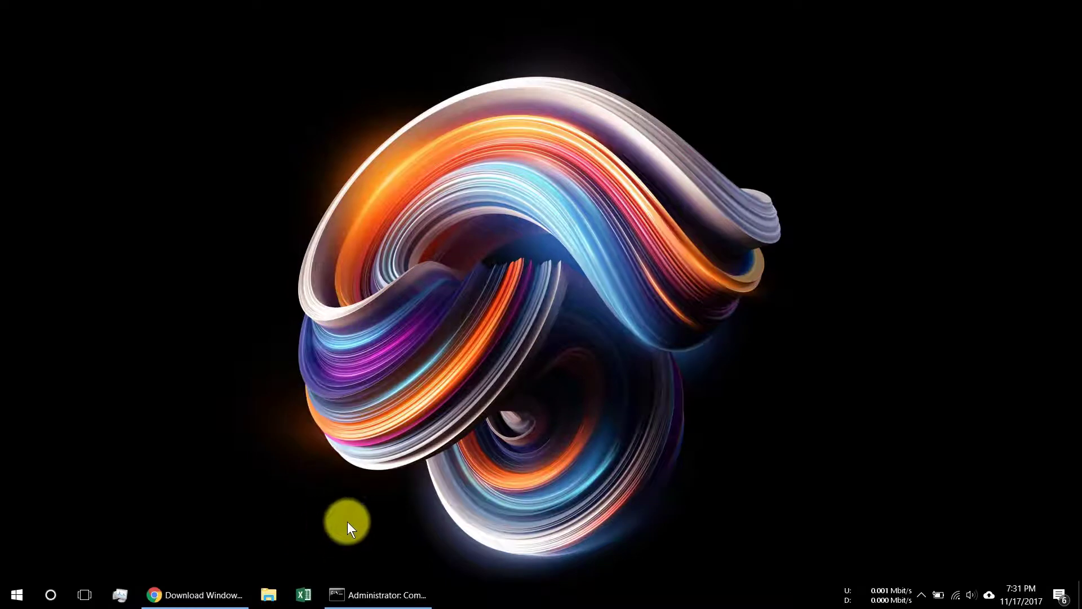
Search for cmd, bring up the administrator Command Prompt to view the wmic OA3xOriginalProductKey query, and close the prompt.
{"action": "left_click", "coordinate": [14, 596]}
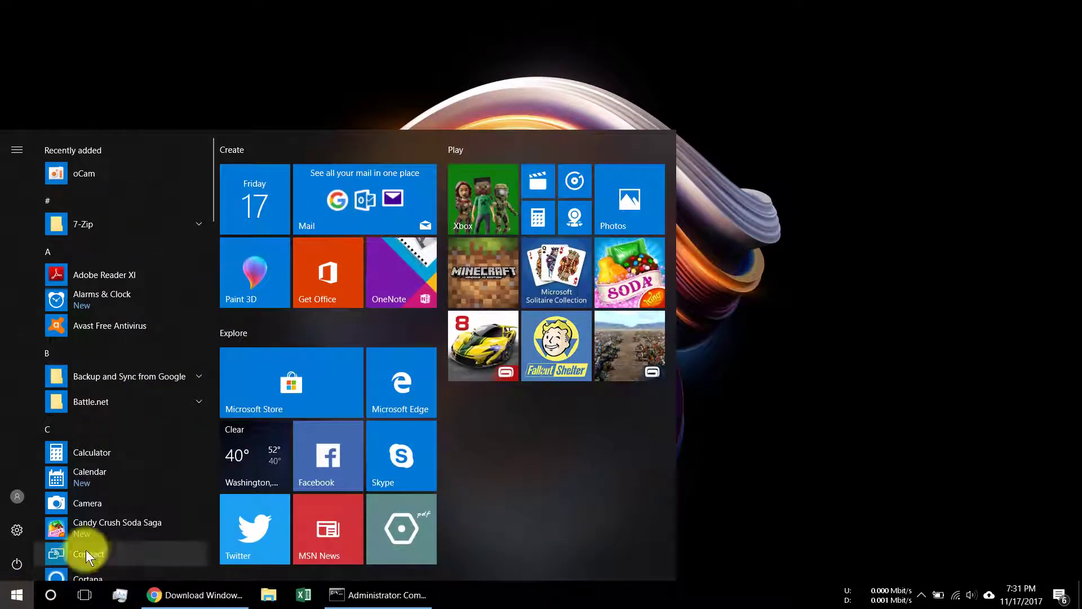
{"action": "type", "text": "cmd"}
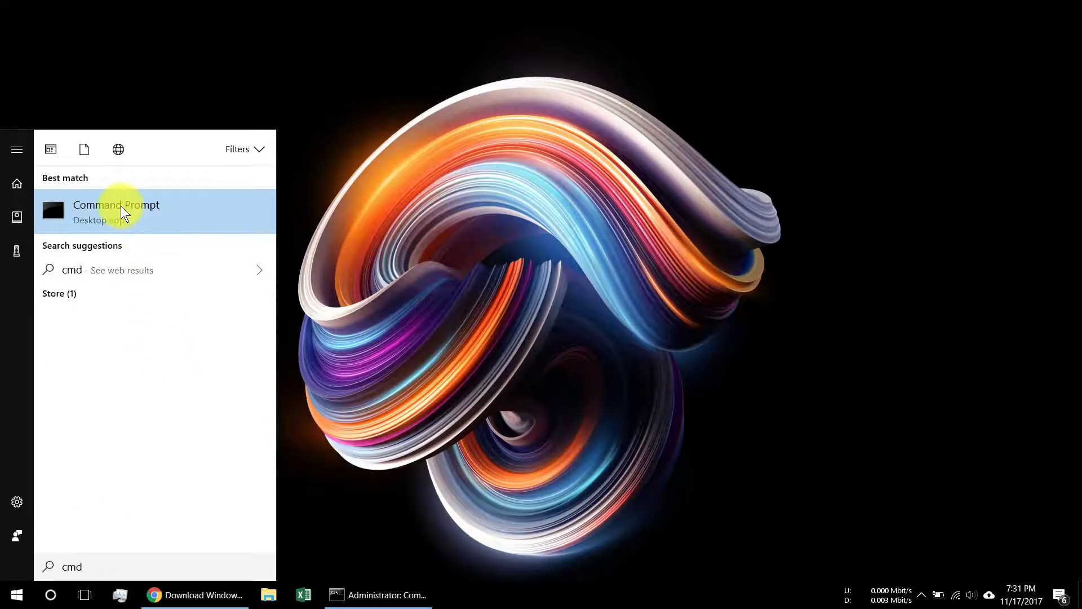
{"action": "right_click", "coordinate": [121, 206]}
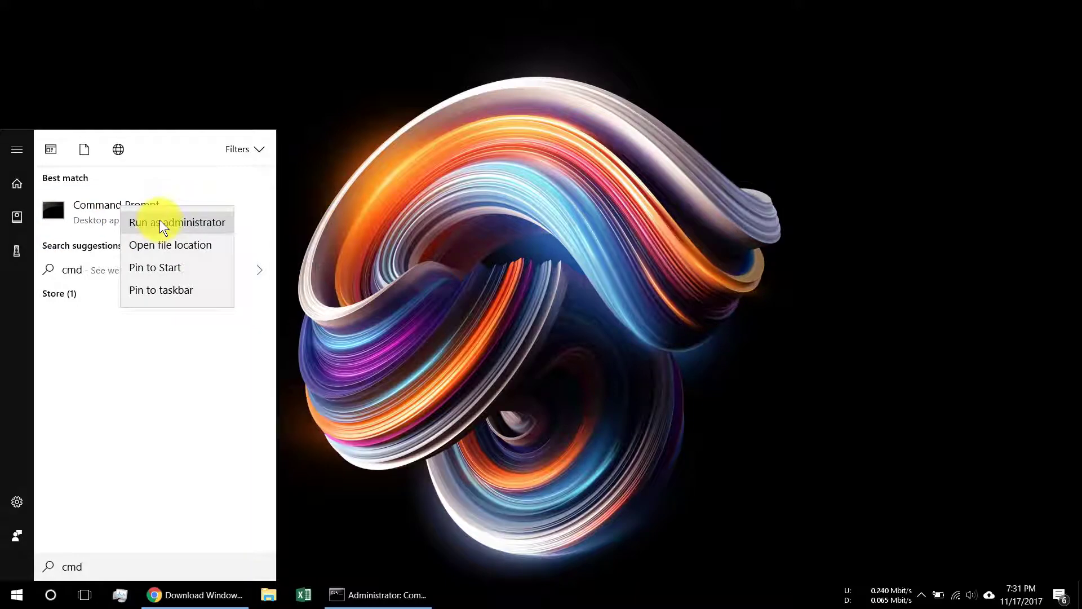
{"action": "left_click", "coordinate": [417, 595]}
{"action": "left_click_drag", "start_coordinate": [387, 143], "coordinate": [324, 99]}
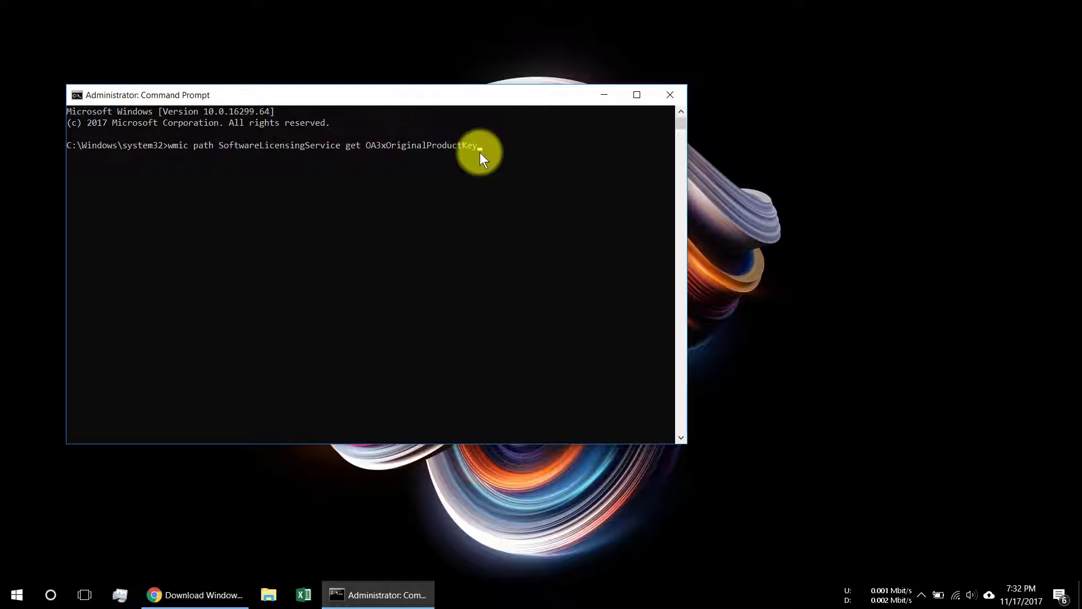
{"action": "left_click", "coordinate": [663, 96]}
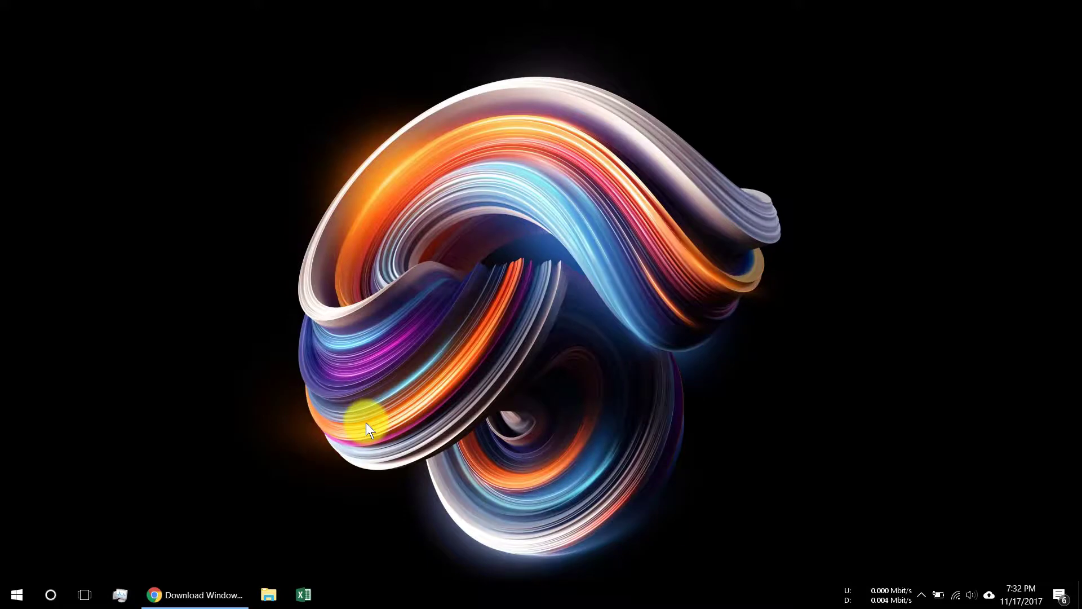
Switch to Chrome's Download Windows 10 page, run MediaCreationTool.exe from Downloads as administrator, and minimize the windows covering the desktop.
{"action": "left_click", "coordinate": [205, 593]}
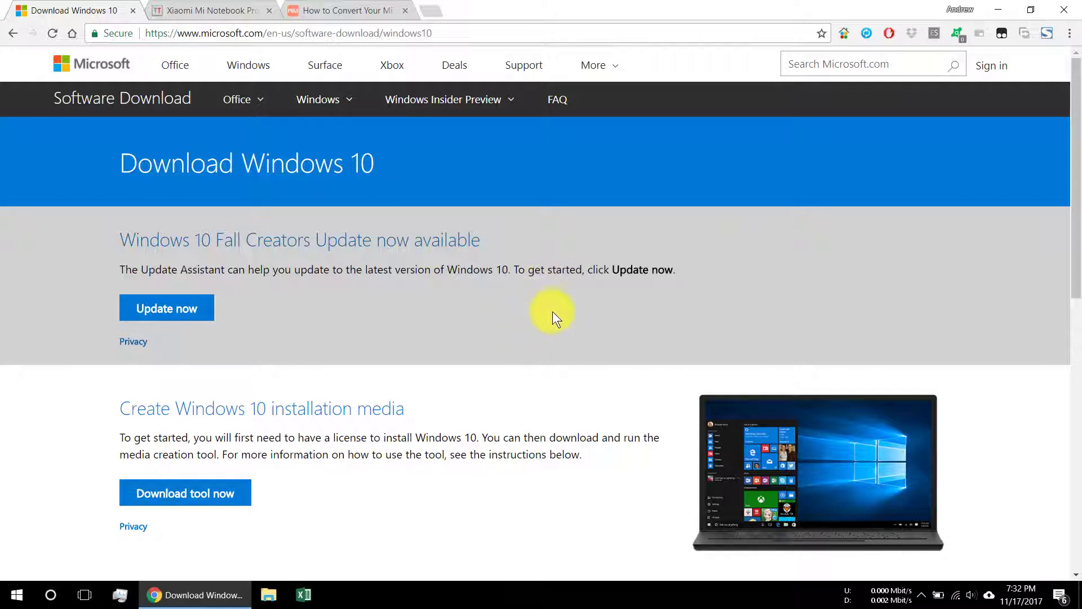
{"action": "scroll", "coordinate": [447, 425], "scroll_direction": "down", "scroll_amount": 3}
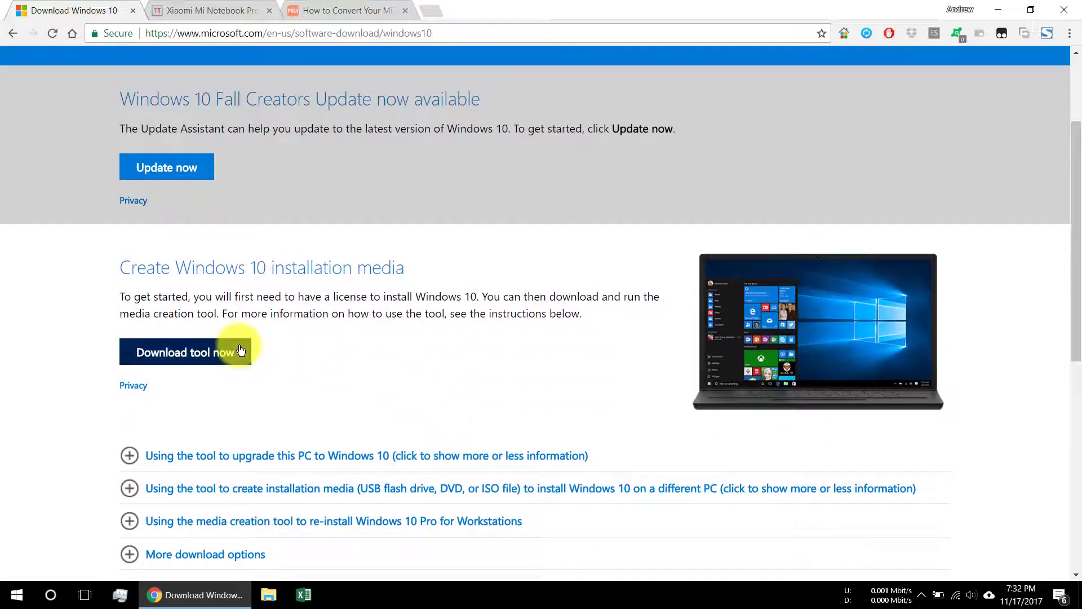
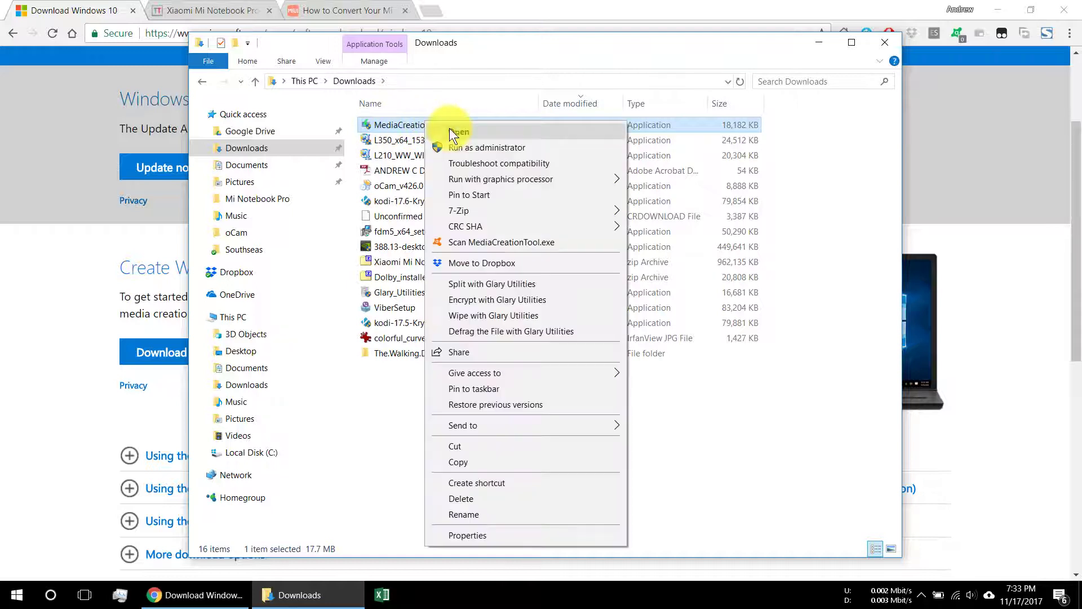
{"action": "left_click", "coordinate": [486, 147]}
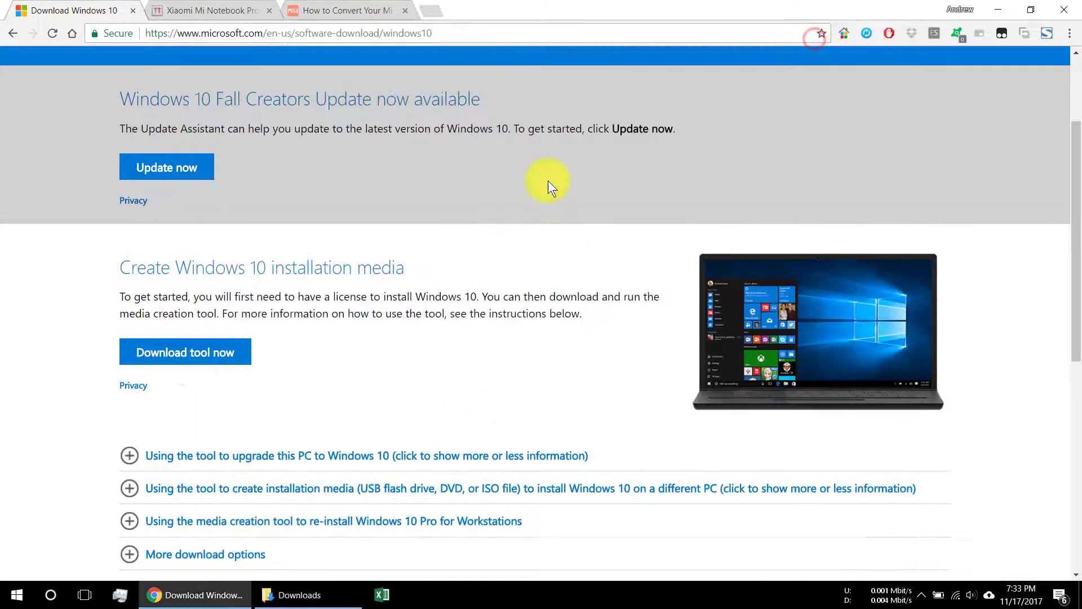
{"action": "left_click", "coordinate": [819, 42]}
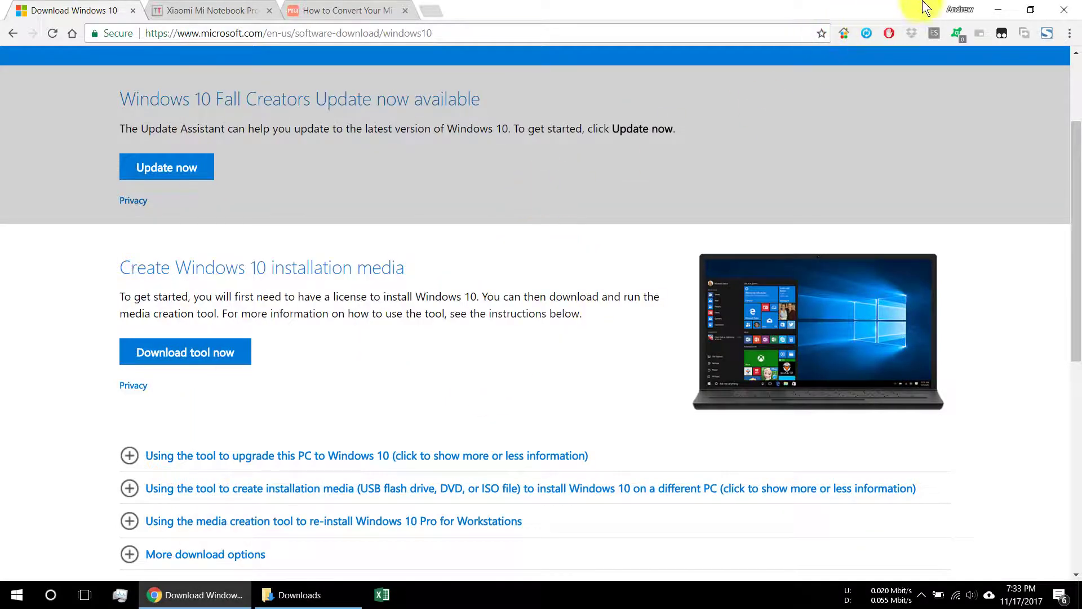
{"action": "left_click", "coordinate": [989, 7]}
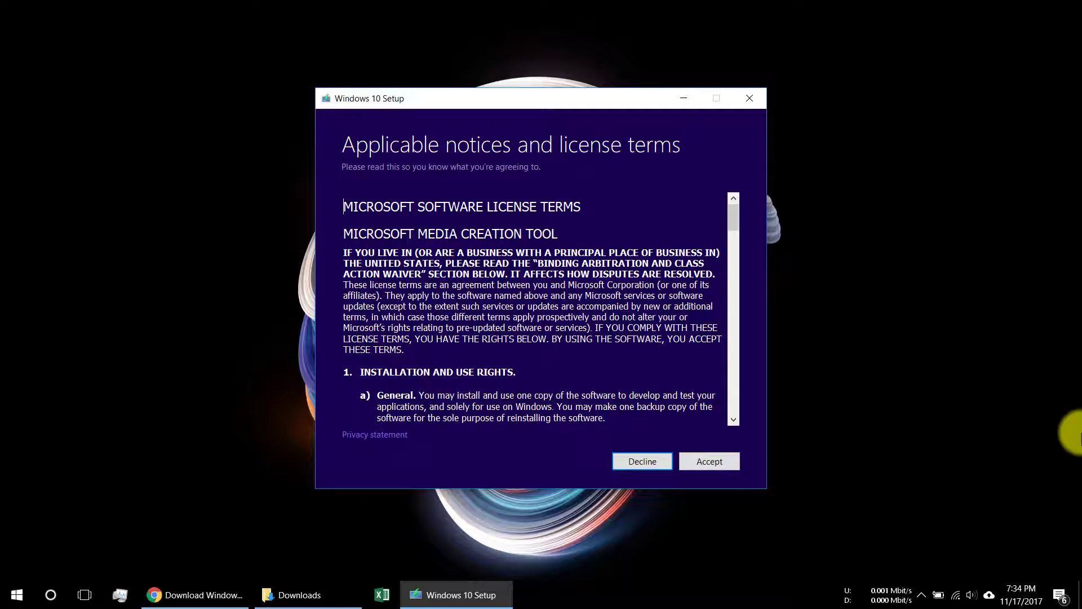
Accept the license terms and choose to create installation media (USB flash drive, DVD, or ISO file) for another PC.
{"action": "left_click", "coordinate": [705, 457]}
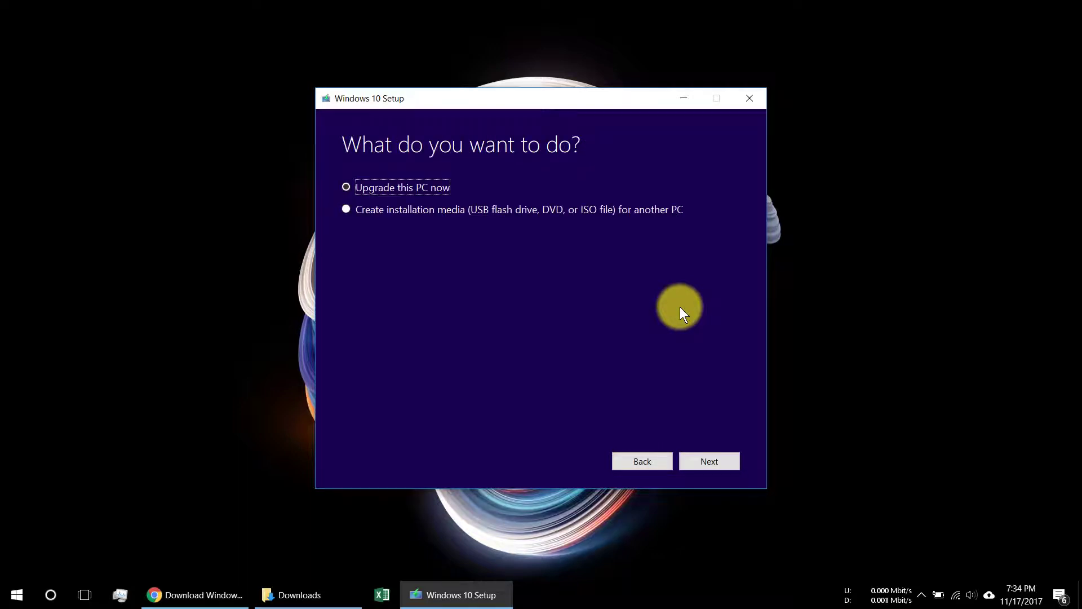
{"action": "left_click", "coordinate": [414, 210]}
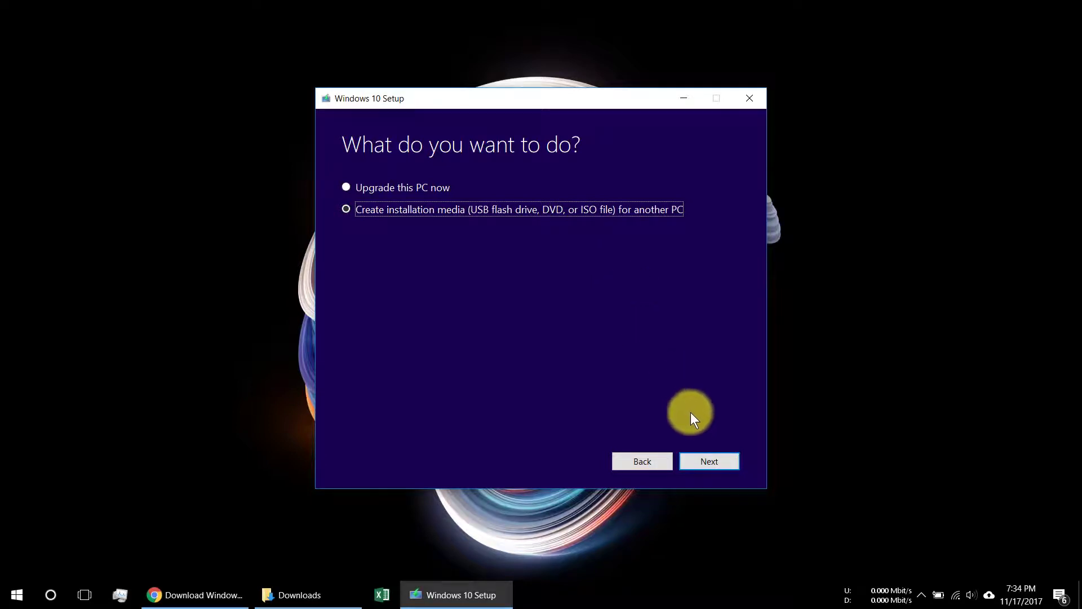
{"action": "left_click", "coordinate": [687, 461]}
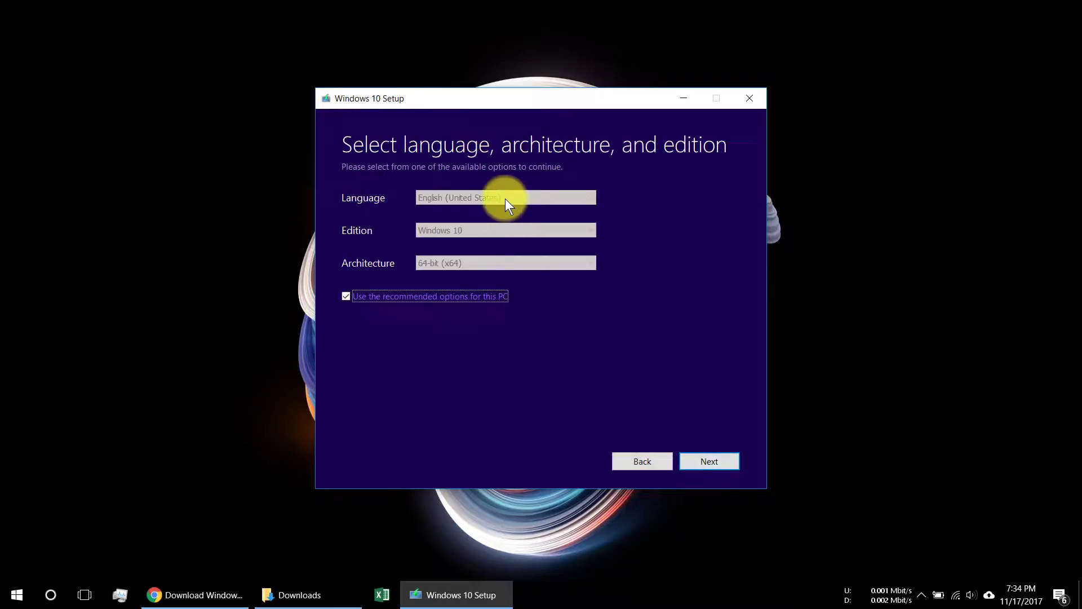
Turn off the recommended options, review the language and edition choices, and continue with English (United States), Windows 10, 64-bit (x64).
{"action": "left_click", "coordinate": [346, 297]}
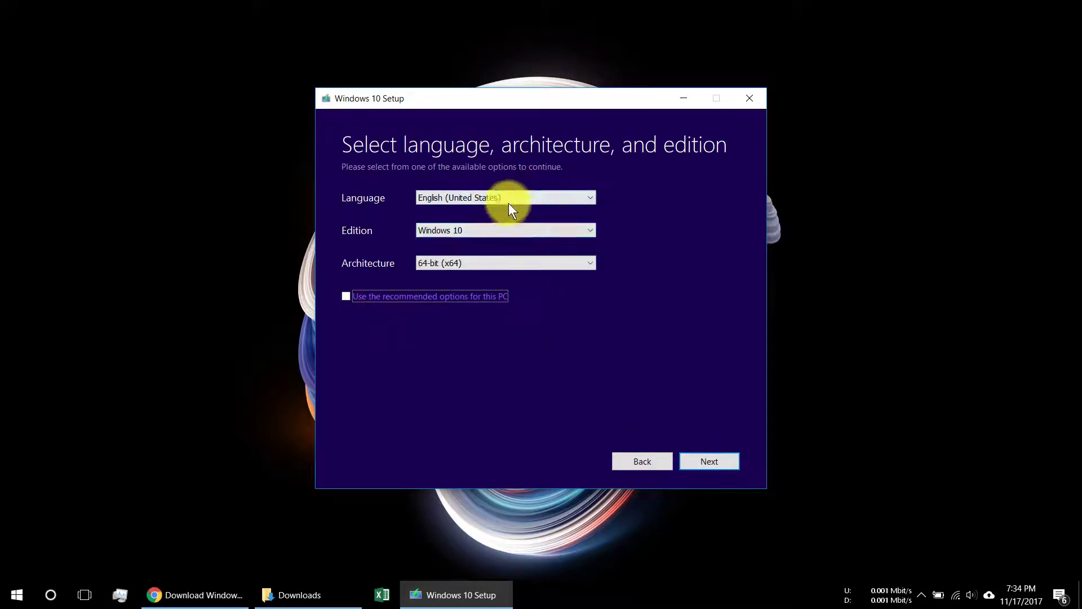
{"action": "left_click", "coordinate": [549, 199]}
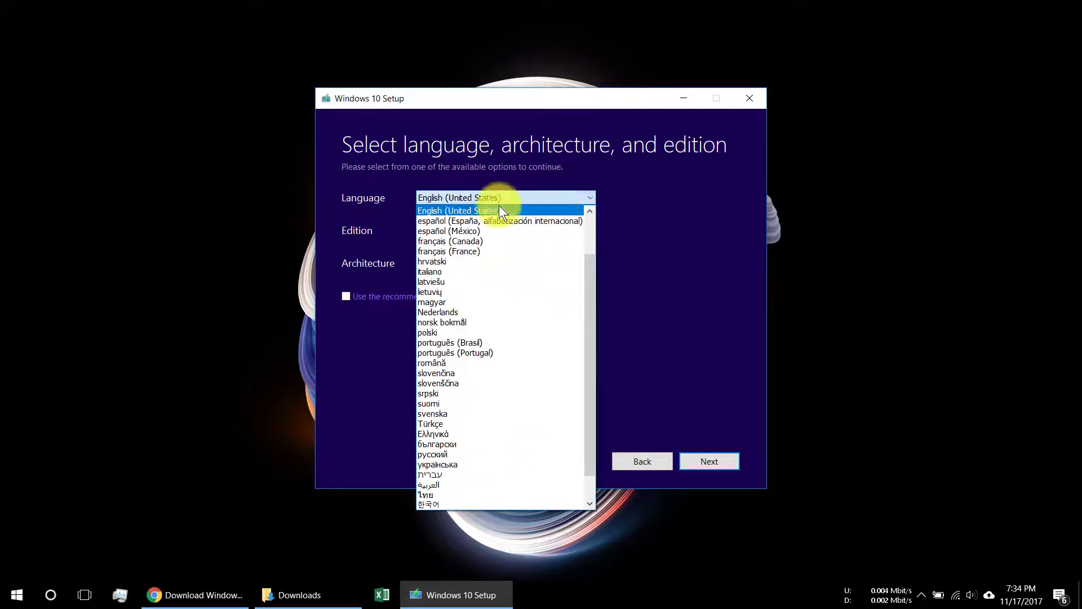
{"action": "left_click", "coordinate": [648, 191]}
{"action": "left_click", "coordinate": [495, 232]}
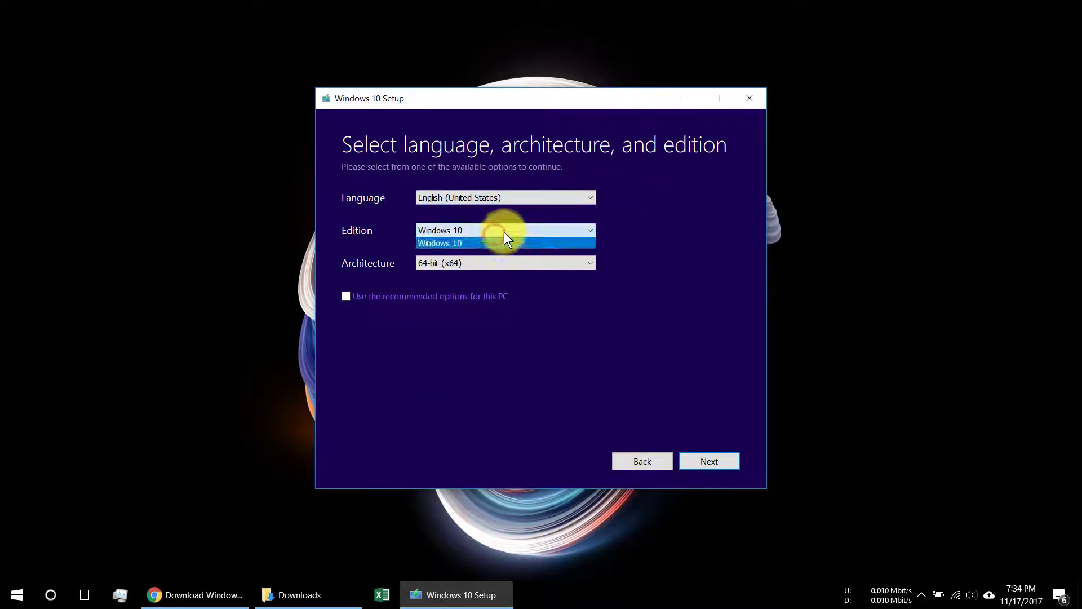
{"action": "left_click", "coordinate": [459, 242]}
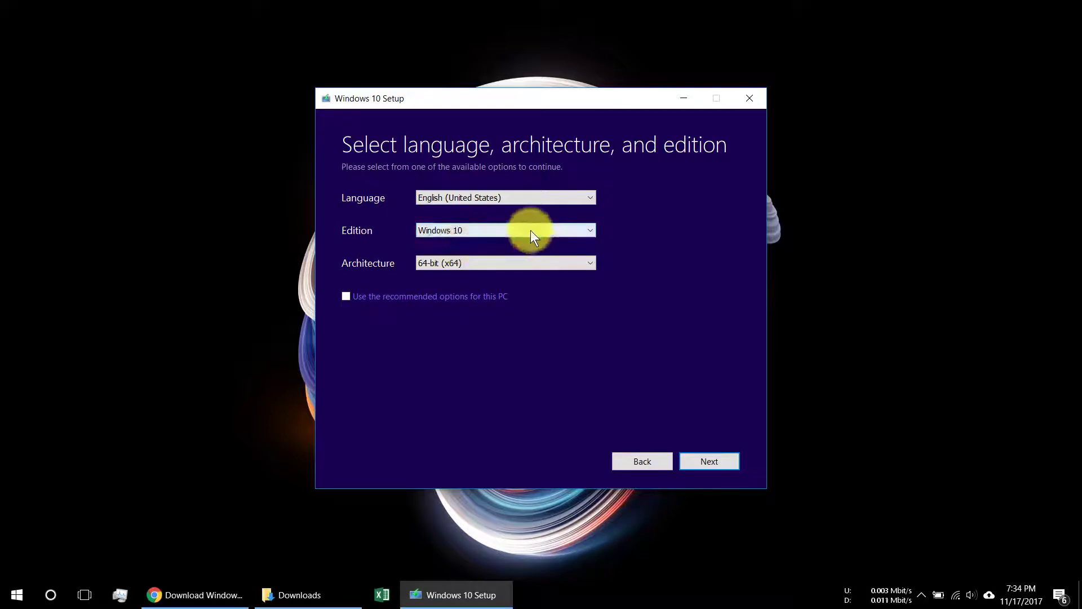
{"action": "left_click", "coordinate": [590, 231]}
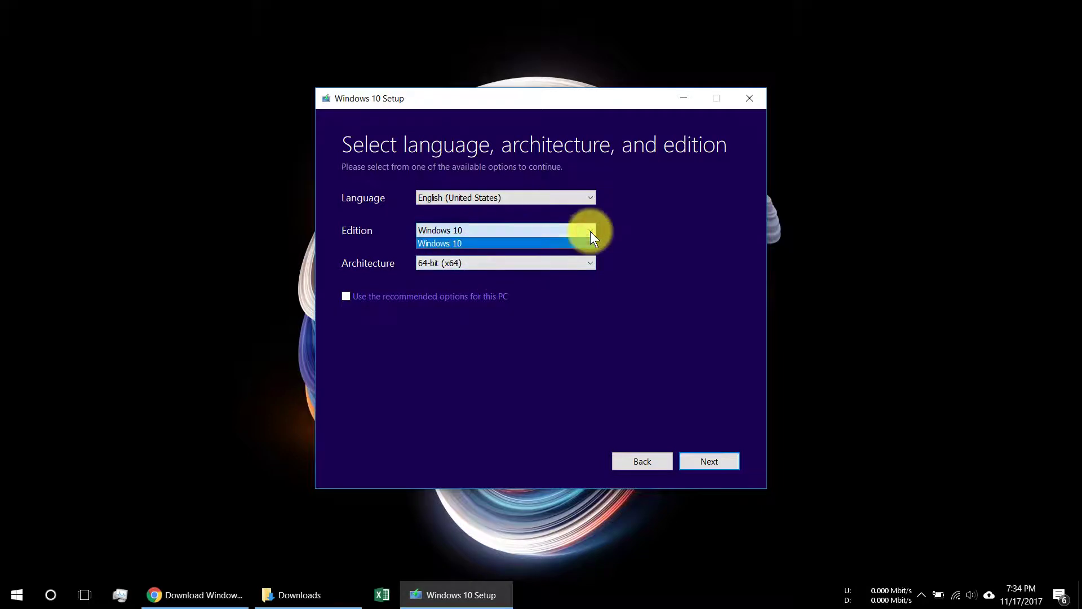
{"action": "left_click", "coordinate": [730, 210]}
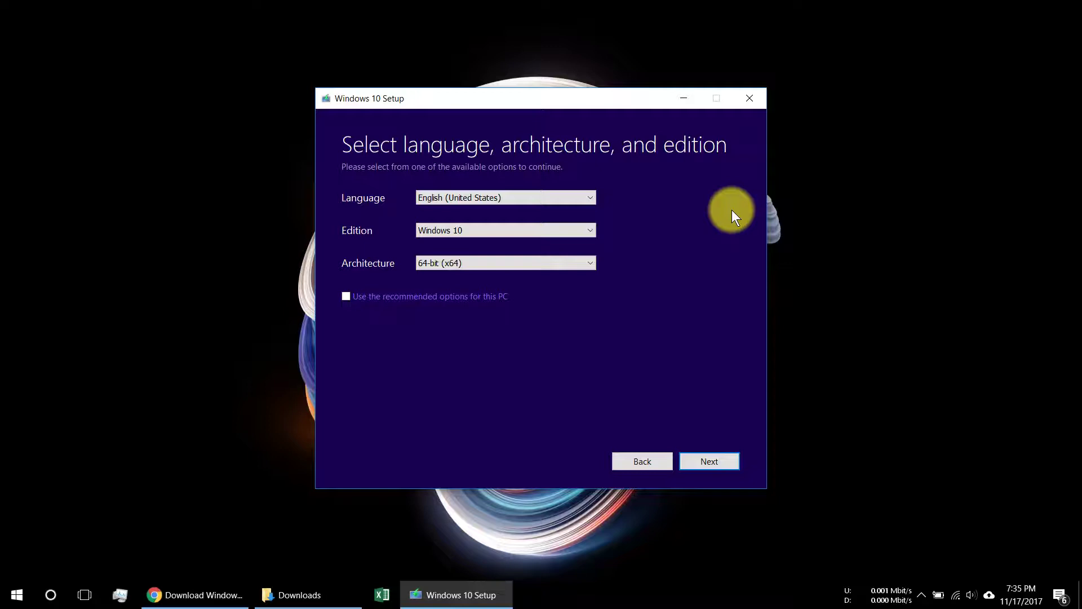
{"action": "left_click", "coordinate": [698, 460]}
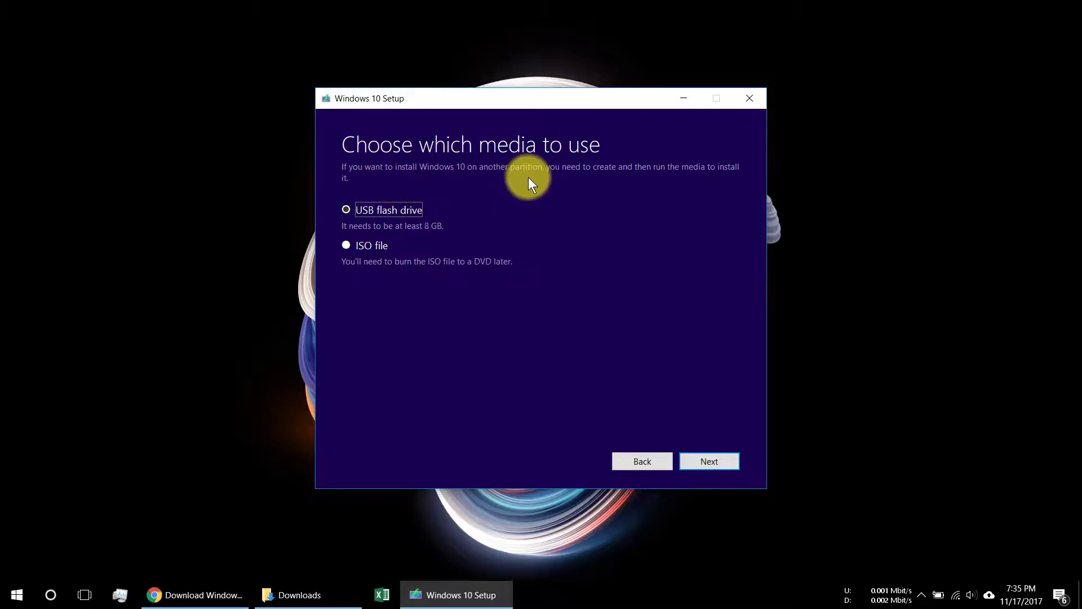
Choose USB flash drive as the media, return from the drive selection page, and quit Windows 10 Setup.
{"action": "left_click", "coordinate": [403, 217]}
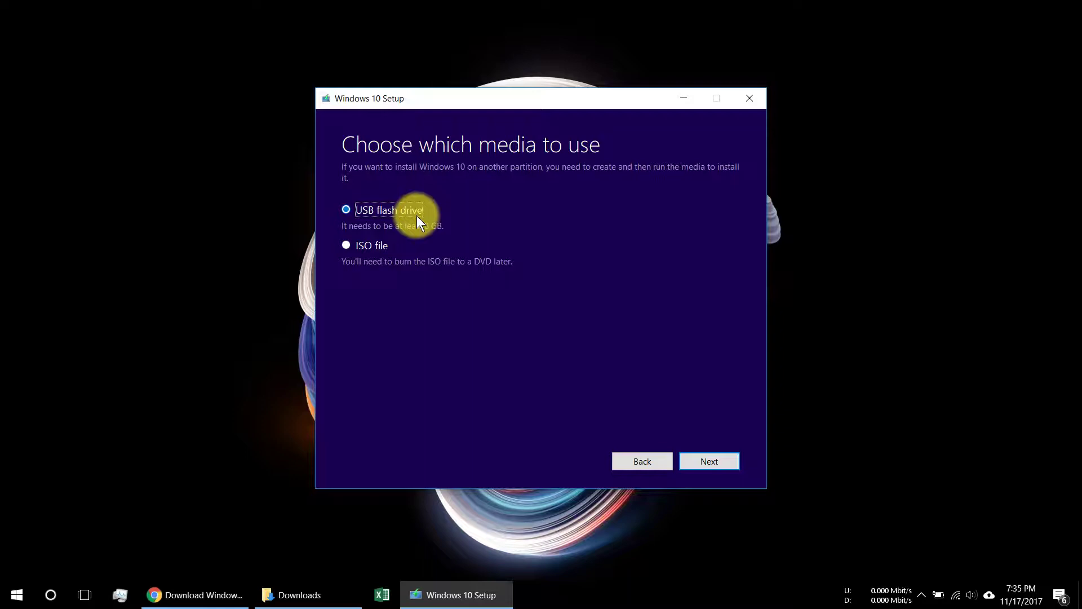
{"action": "left_click", "coordinate": [728, 459]}
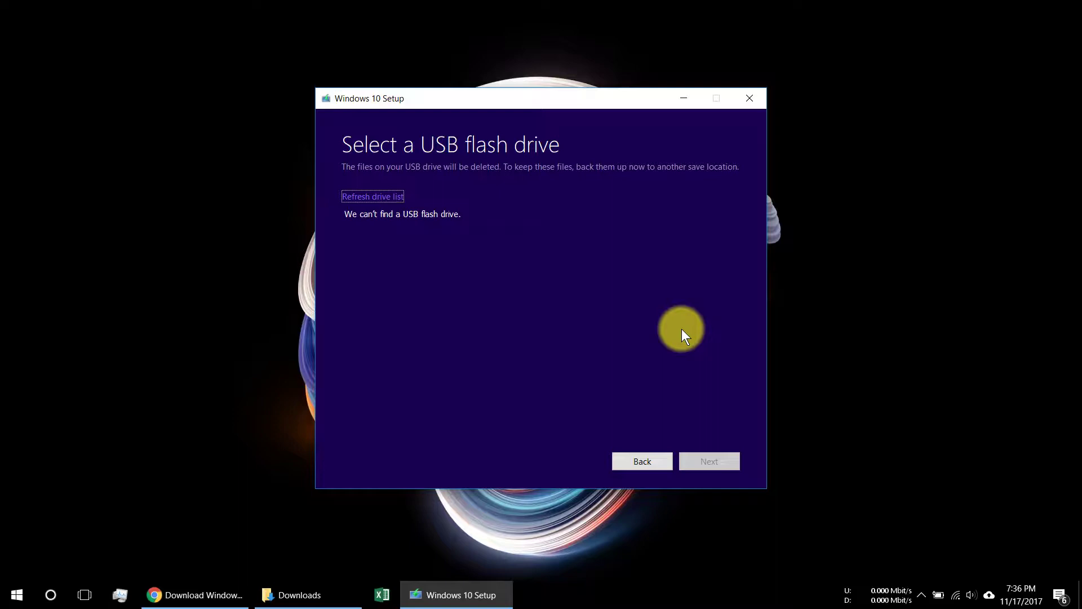
{"action": "left_click", "coordinate": [661, 459]}
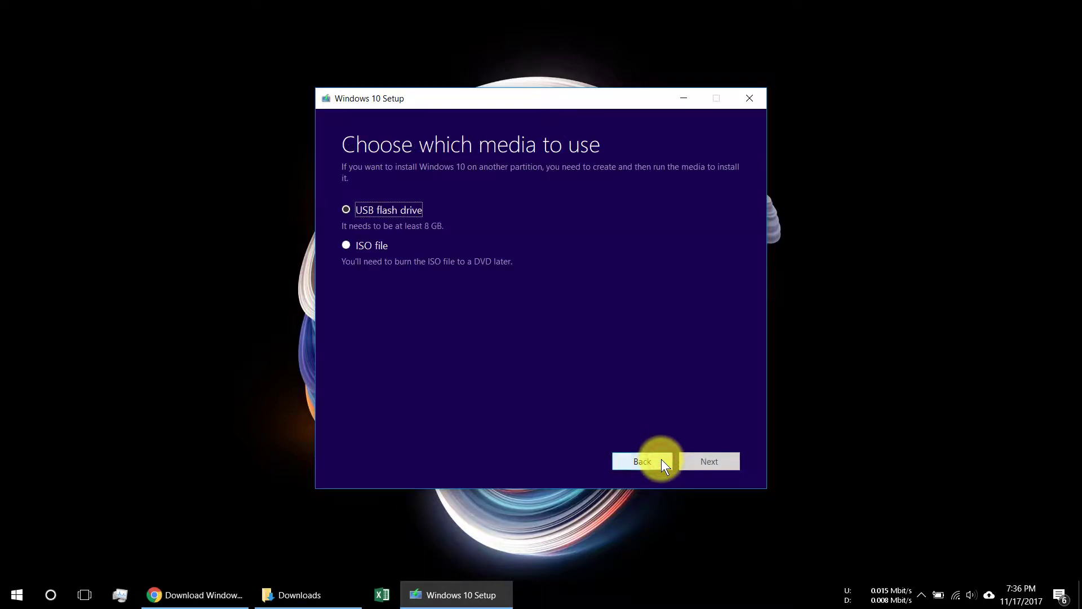
{"action": "left_click", "coordinate": [763, 103]}
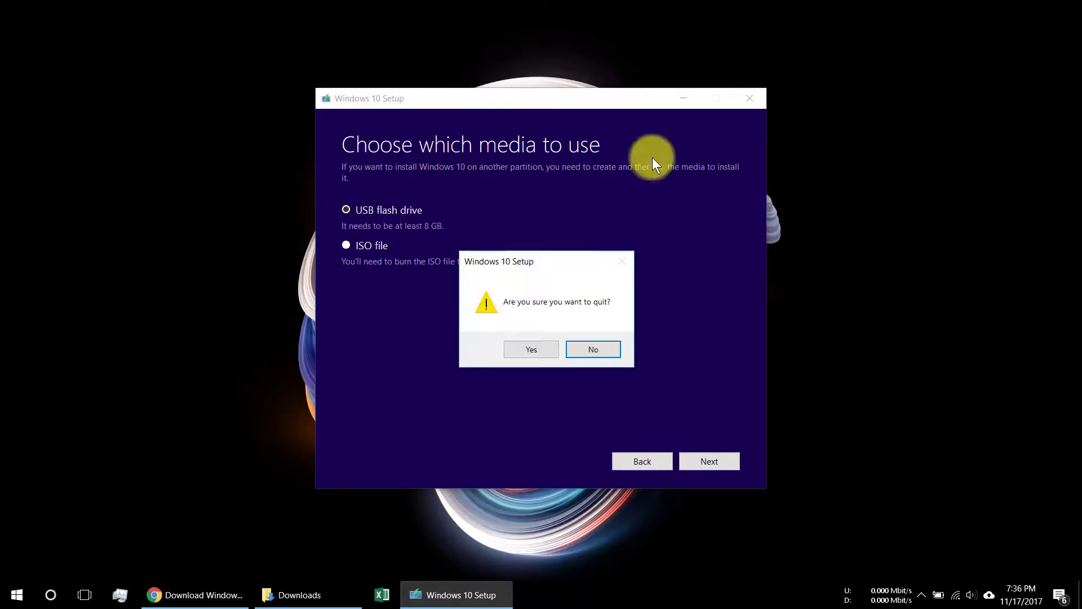
{"action": "left_click", "coordinate": [535, 345]}
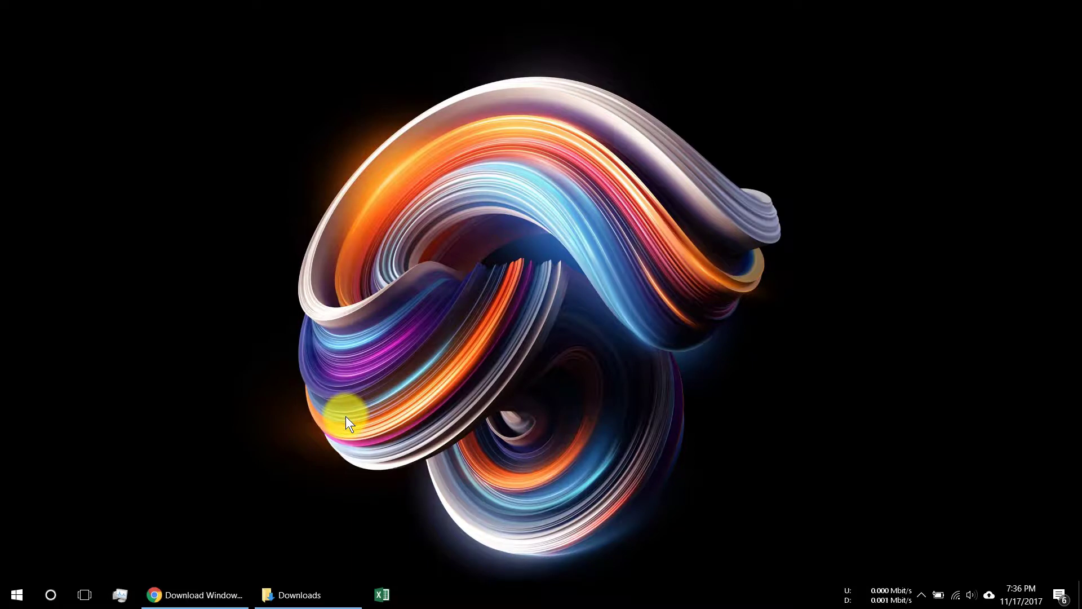
Switch to Chrome, open the Xiaomi Mi Notebook Pro downloads on TechTablets, and examine the available TM1701 driver packages.
{"action": "left_click", "coordinate": [203, 593]}
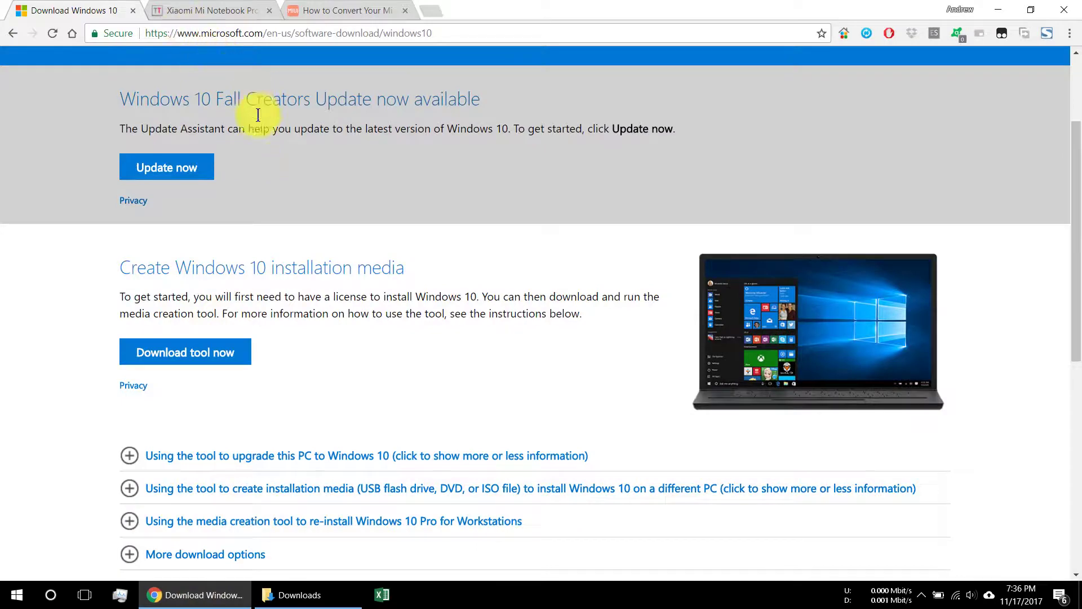
{"action": "left_click", "coordinate": [217, 10]}
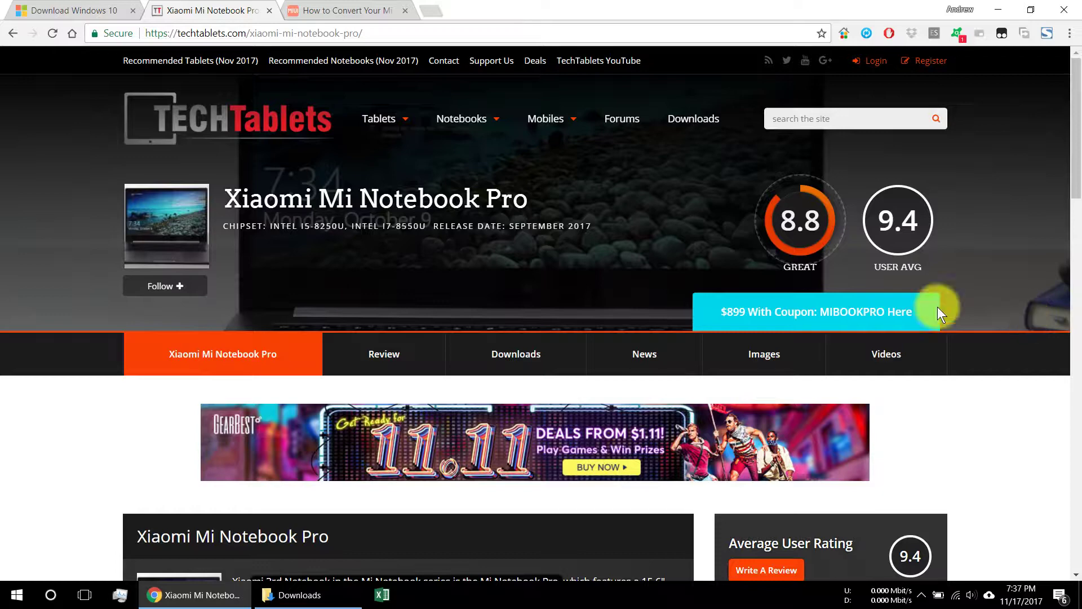
{"action": "left_click", "coordinate": [511, 355]}
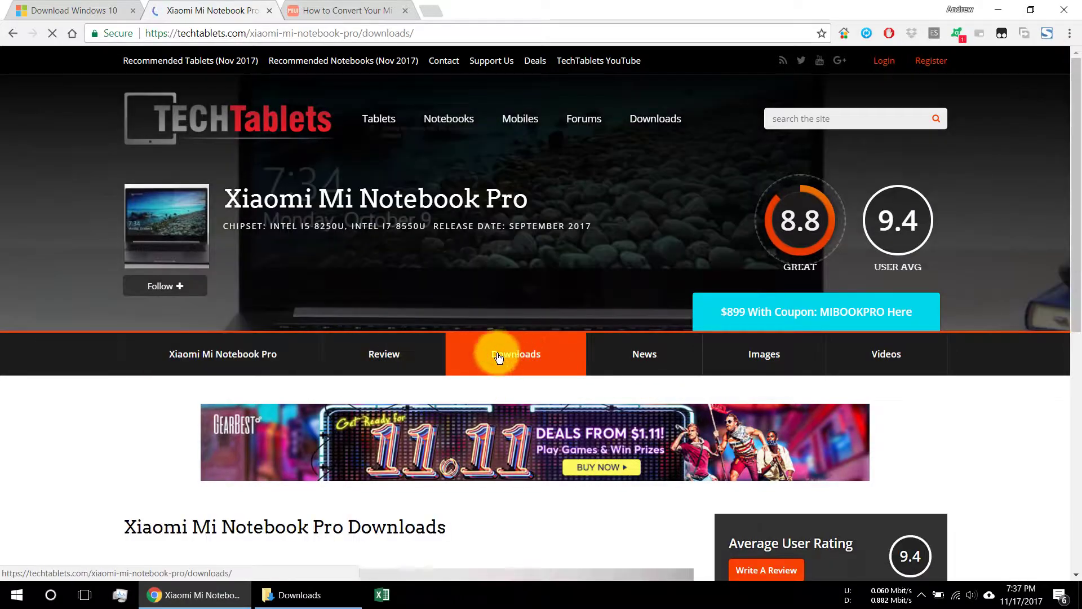
{"action": "scroll", "coordinate": [73, 437], "scroll_direction": "down", "scroll_amount": 10}
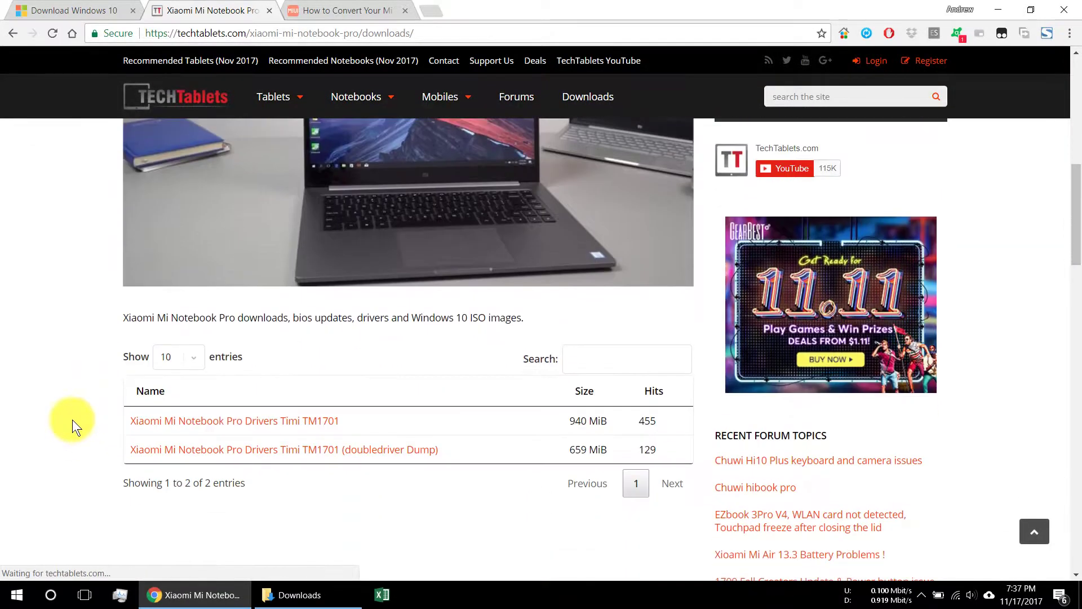
{"action": "scroll", "coordinate": [72, 420], "scroll_direction": "down", "scroll_amount": 3}
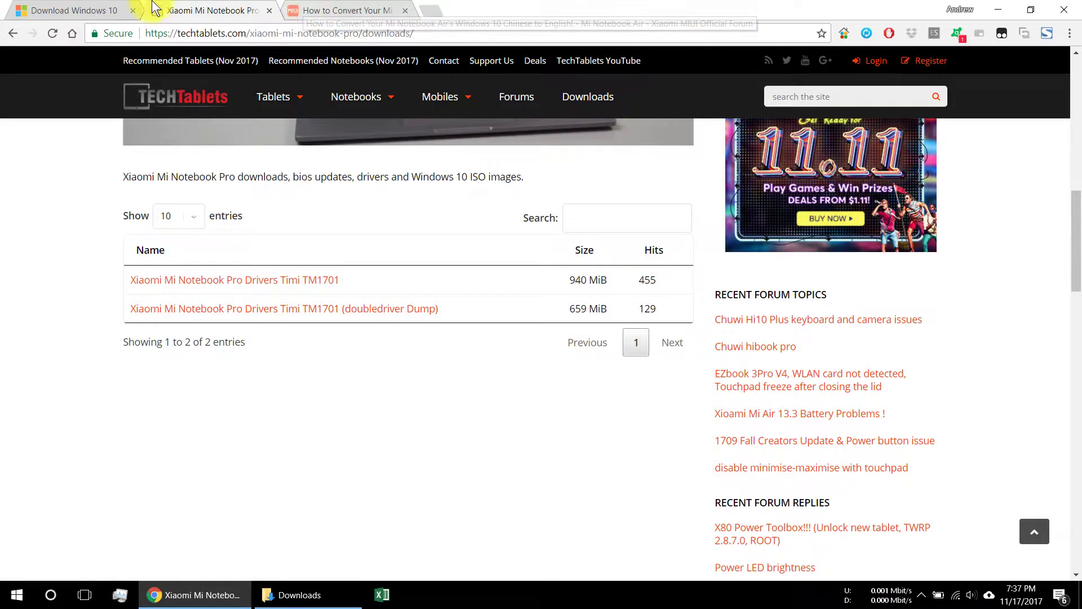
Switch to the Downloads folder in File Explorer, select the Xiaomi Mi Notebook Pro Drivers Timi TM1701 archive, and fit the Name column to full file names.
{"action": "left_click", "coordinate": [109, 12]}
{"action": "left_click", "coordinate": [229, 11]}
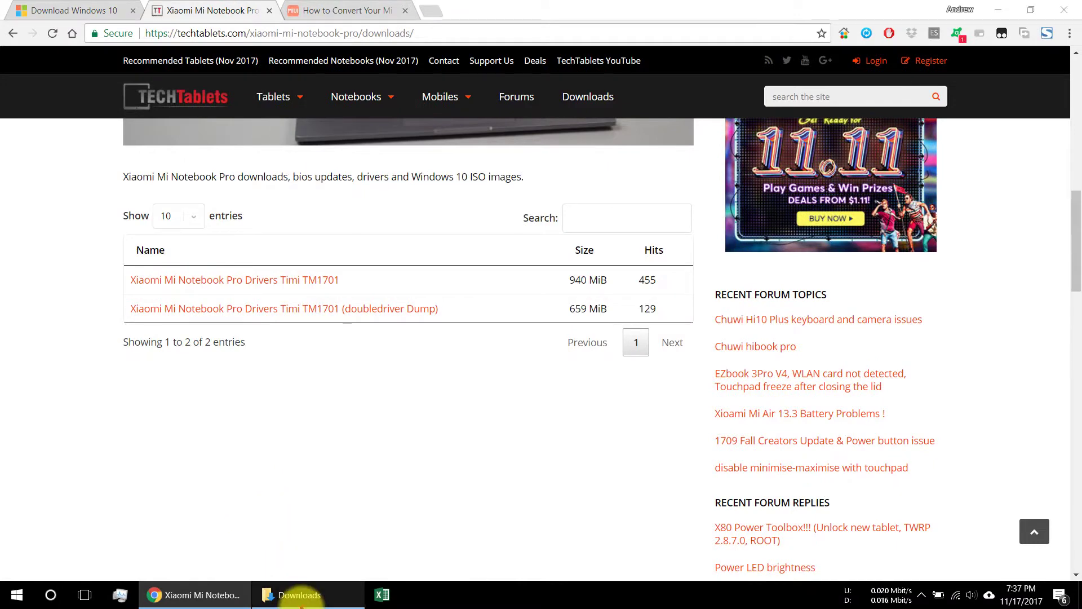
{"action": "left_click", "coordinate": [298, 594]}
{"action": "left_click_drag", "start_coordinate": [465, 39], "coordinate": [452, 26]}
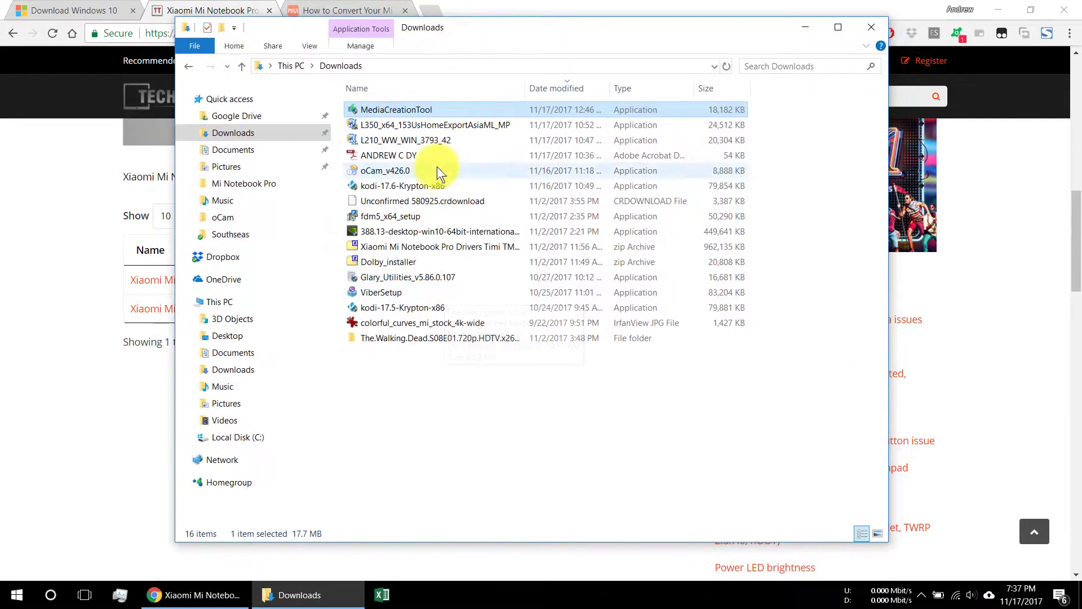
{"action": "left_click", "coordinate": [441, 248]}
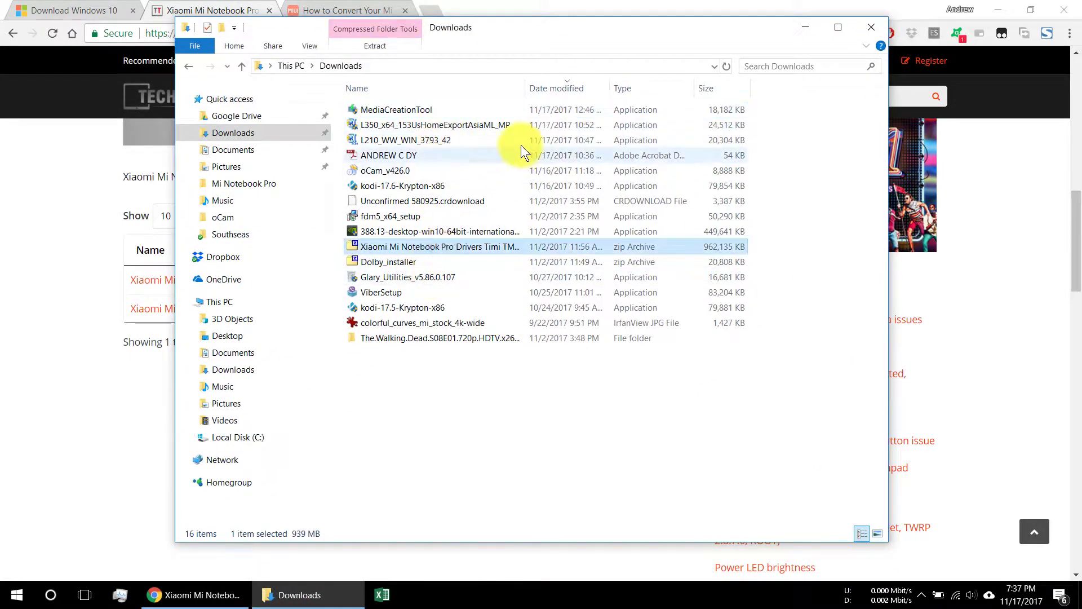
{"action": "double_click", "coordinate": [524, 89]}
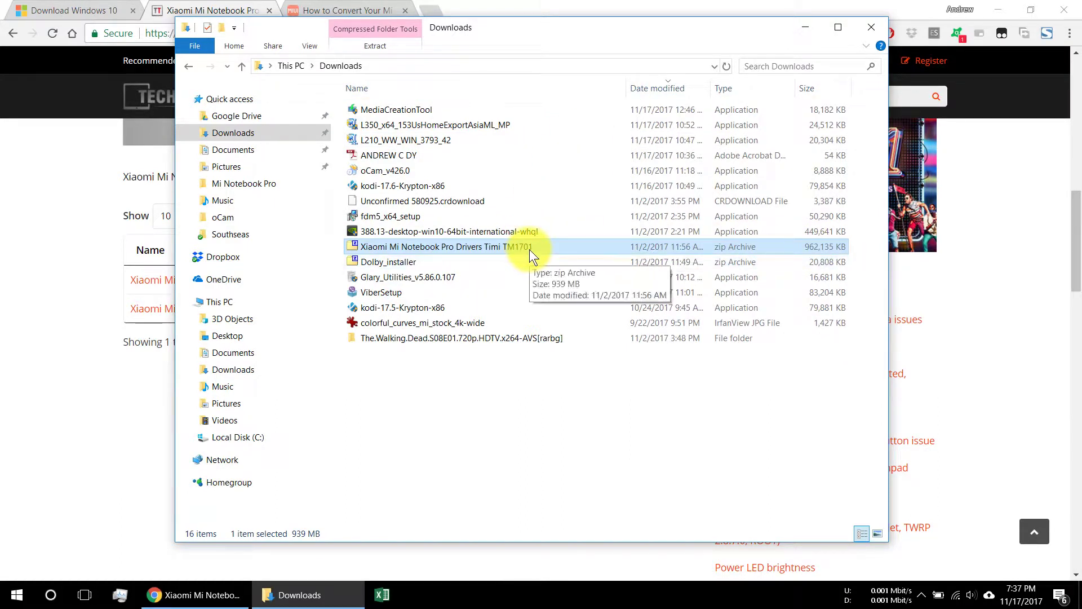
Close the Downloads folder, return to Microsoft's Download Windows 10 page in Chrome, and minimize the browser to reveal the desktop.
{"action": "left_click", "coordinate": [871, 26]}
{"action": "left_click", "coordinate": [87, 11]}
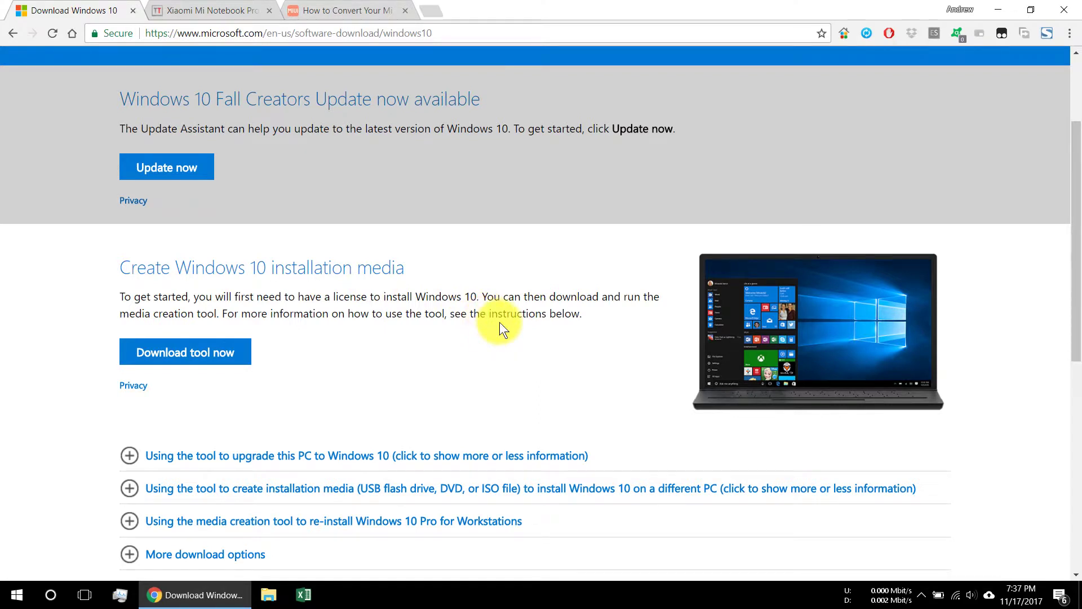
{"action": "left_click", "coordinate": [998, 9]}
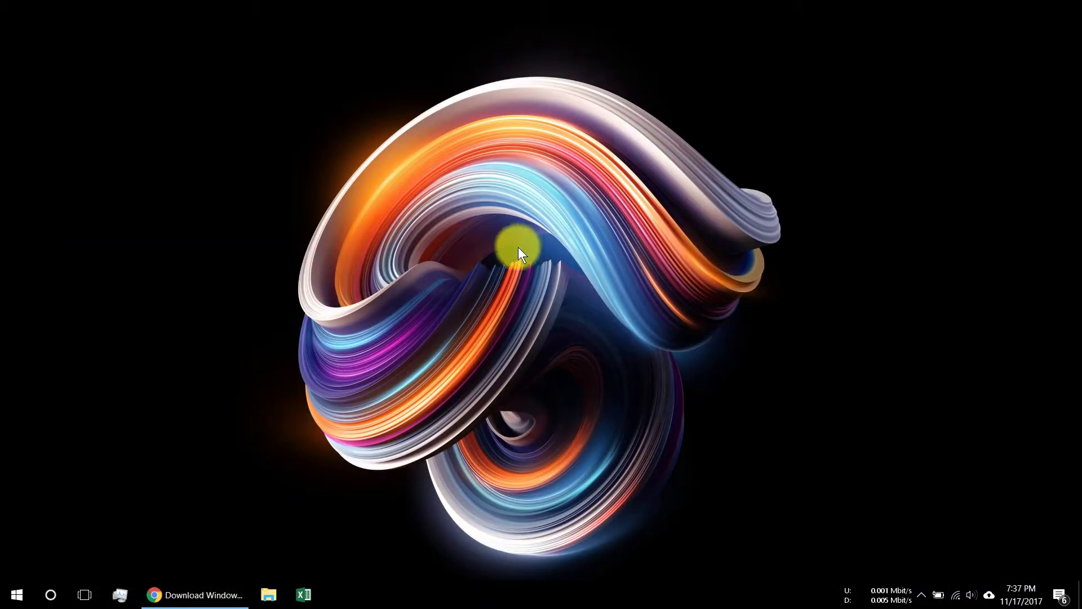